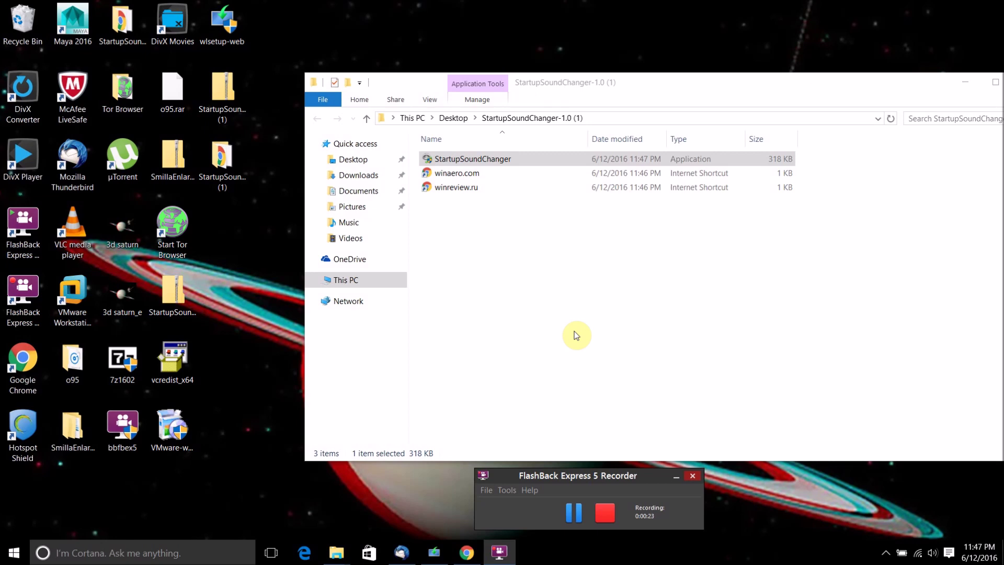
click(466, 553)
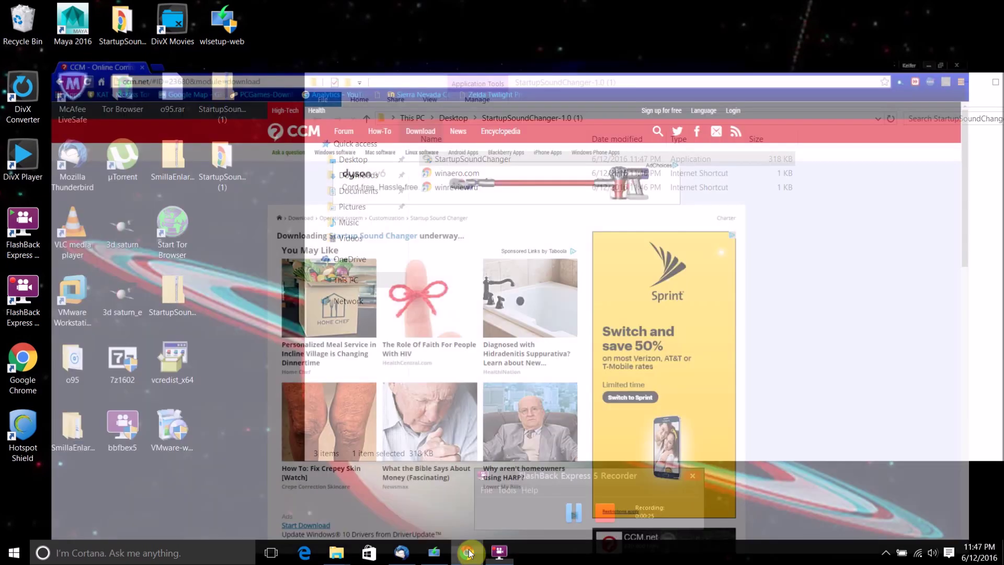
click(236, 21)
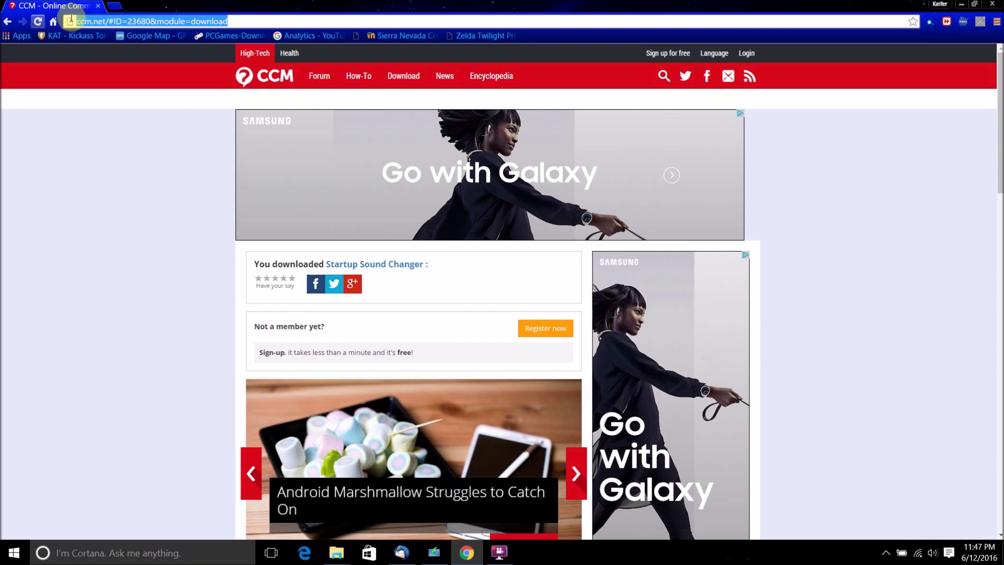
click(7, 21)
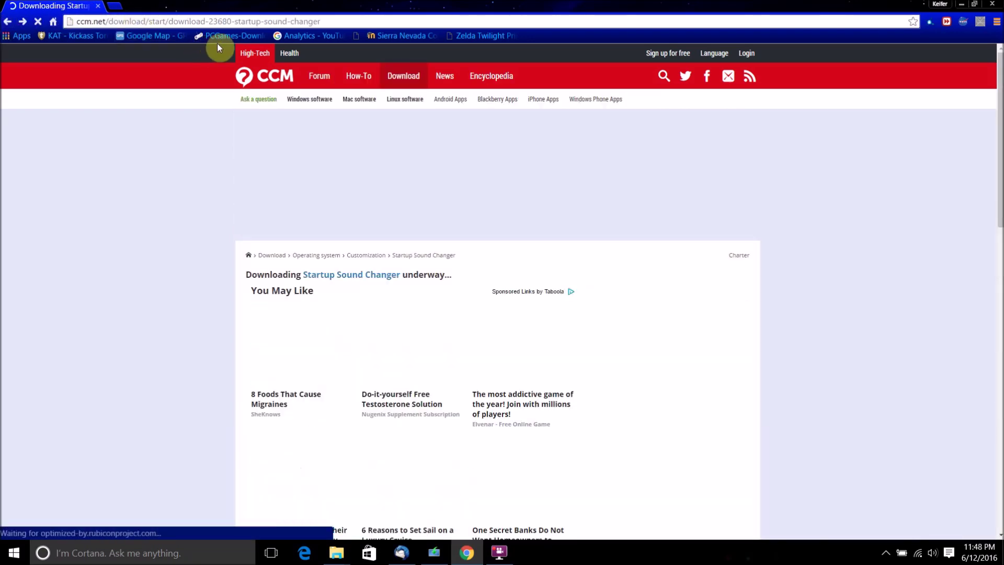
click(10, 23)
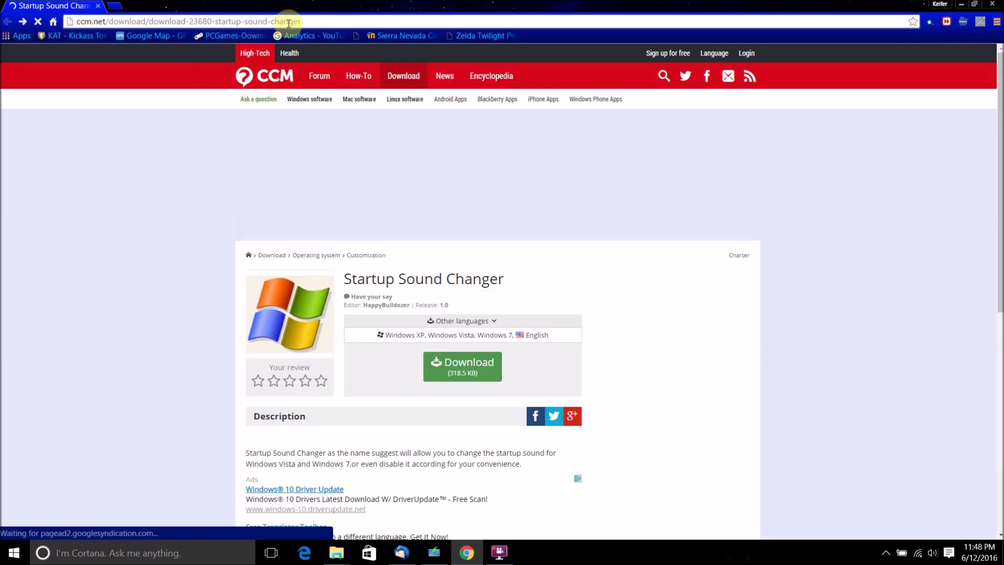
mouse_move(301, 21)
mouse_down()
mouse_move(234, 10)
mouse_move(71, 21)
mouse_up()
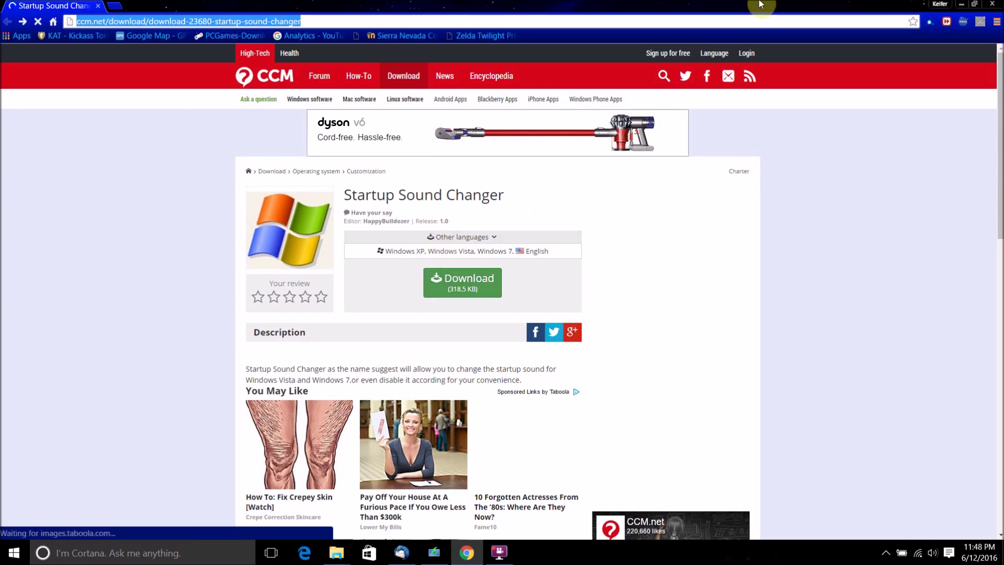
click(961, 7)
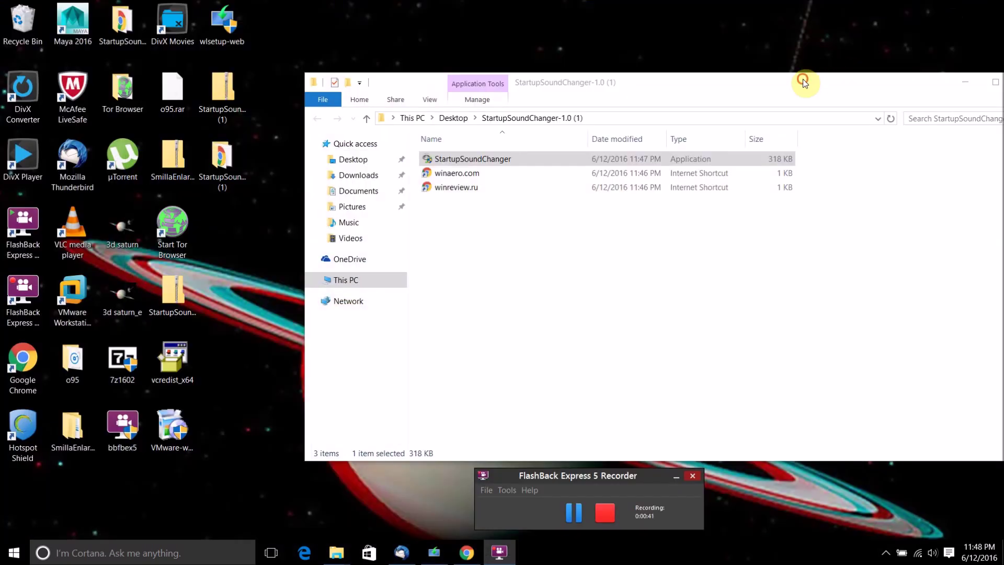
- Move the StartupSoundChanger window aside and open the o95 folder
drag(803, 79, 692, 92)
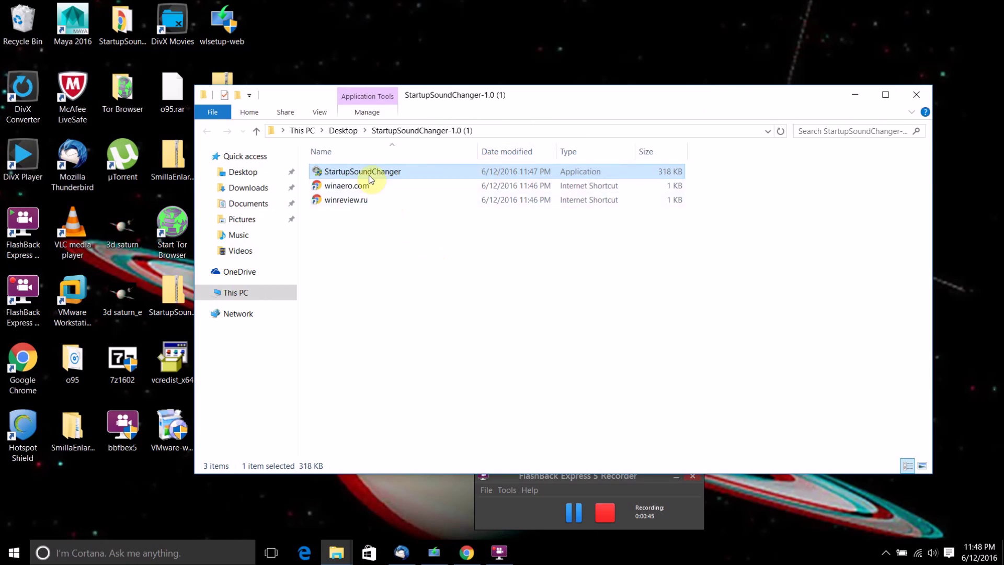
mouse_move(363, 172)
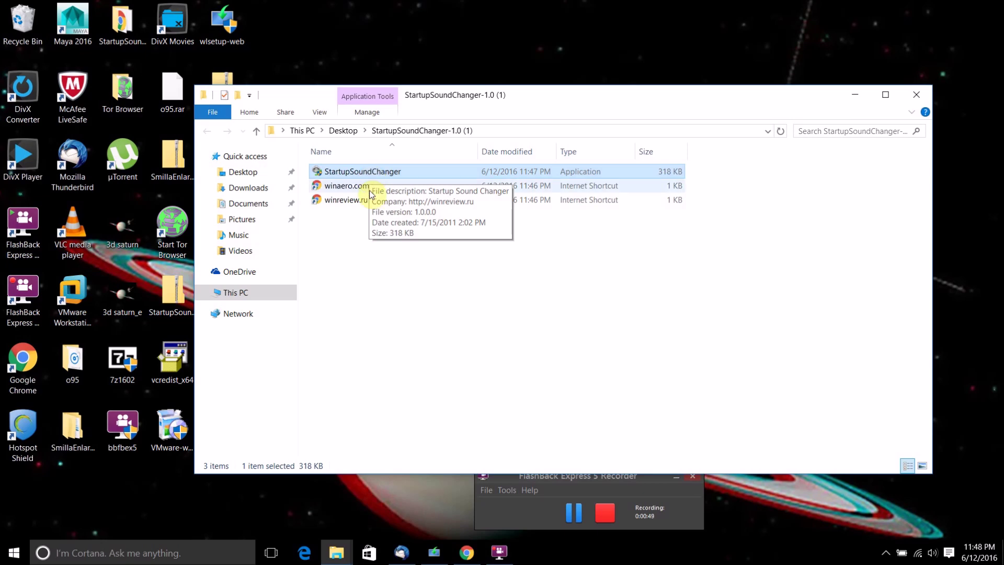
drag(431, 96, 645, 109)
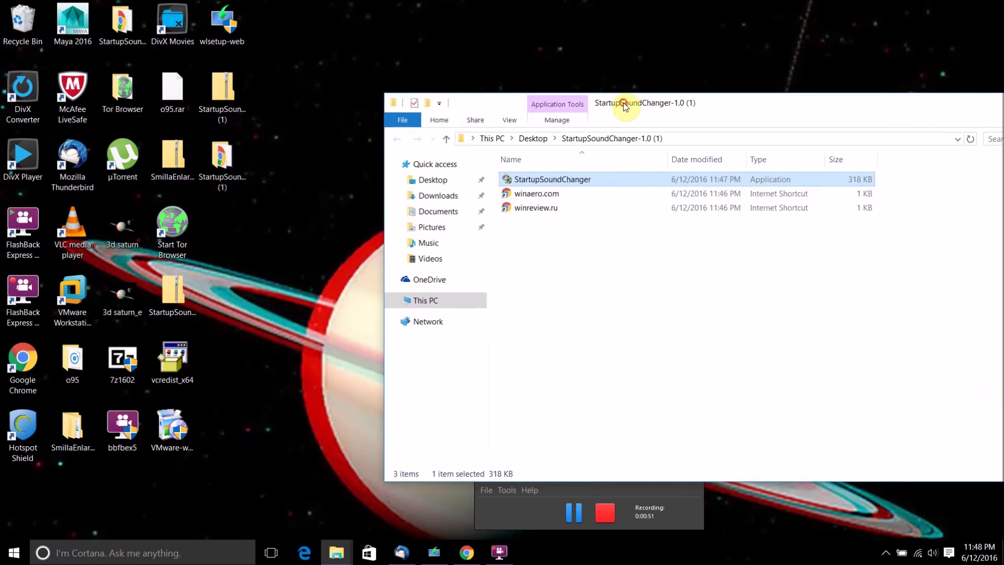
click(75, 359)
double_click(75, 359)
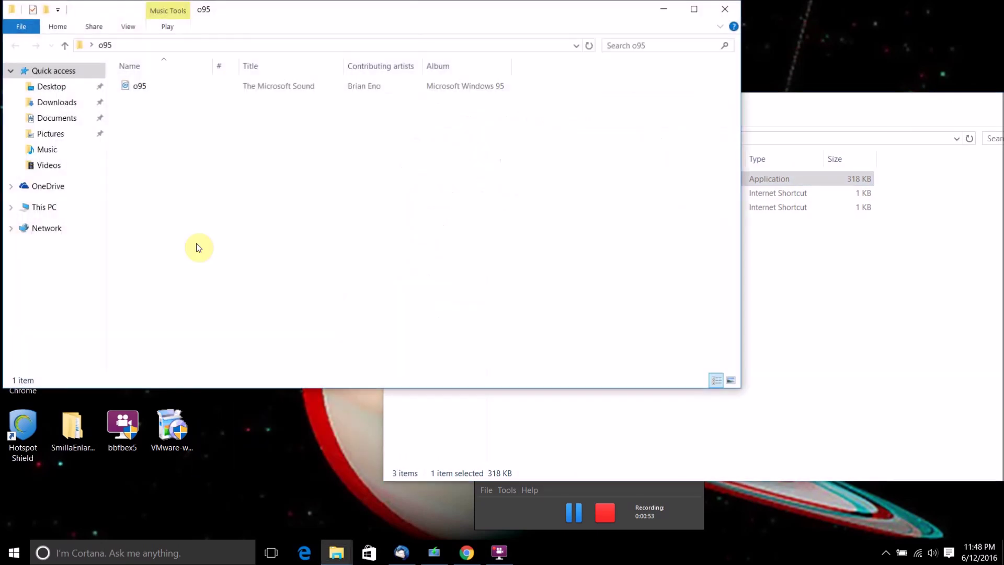
- Drag the o95 sound file onto the desktop and close the emptied o95 folder
drag(182, 80, 563, 86)
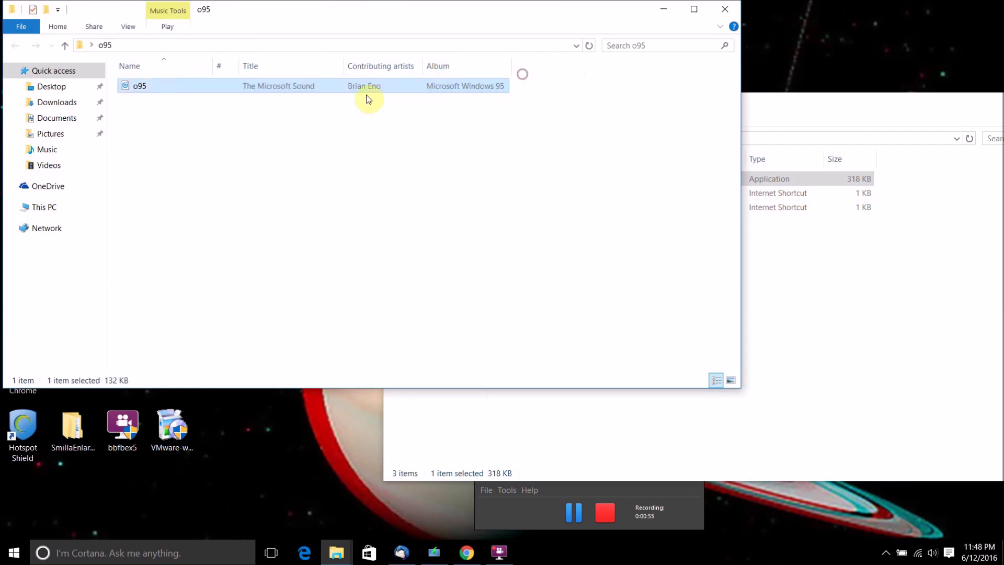
double_click(144, 89)
mouse_move(144, 88)
mouse_down()
mouse_move(815, 72)
mouse_move(848, 146)
mouse_up()
drag(314, 92, 831, 59)
click(733, 9)
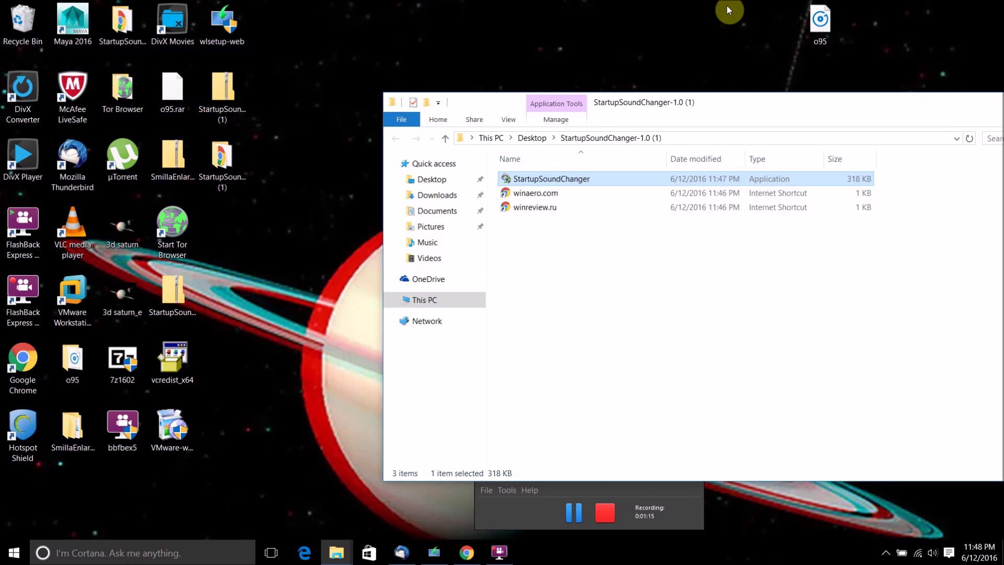
- Launch StartupSoundChanger from its folder and play the current startup sound
click(824, 31)
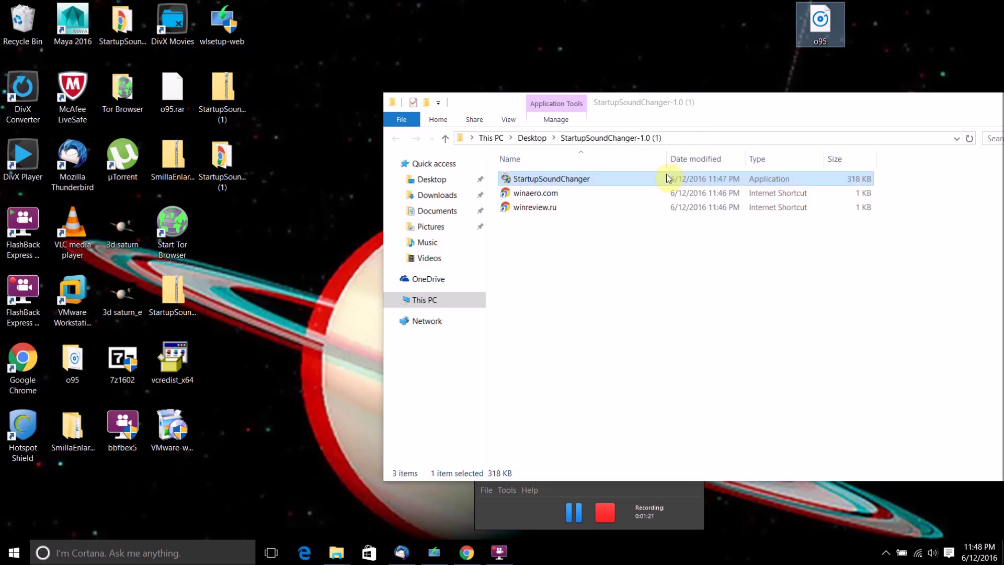
drag(634, 107, 493, 118)
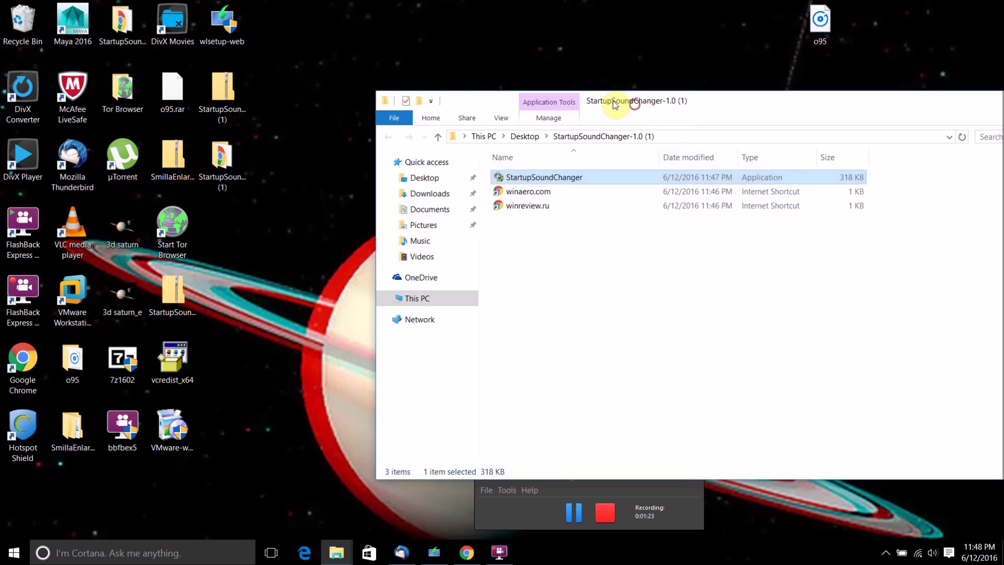
double_click(431, 192)
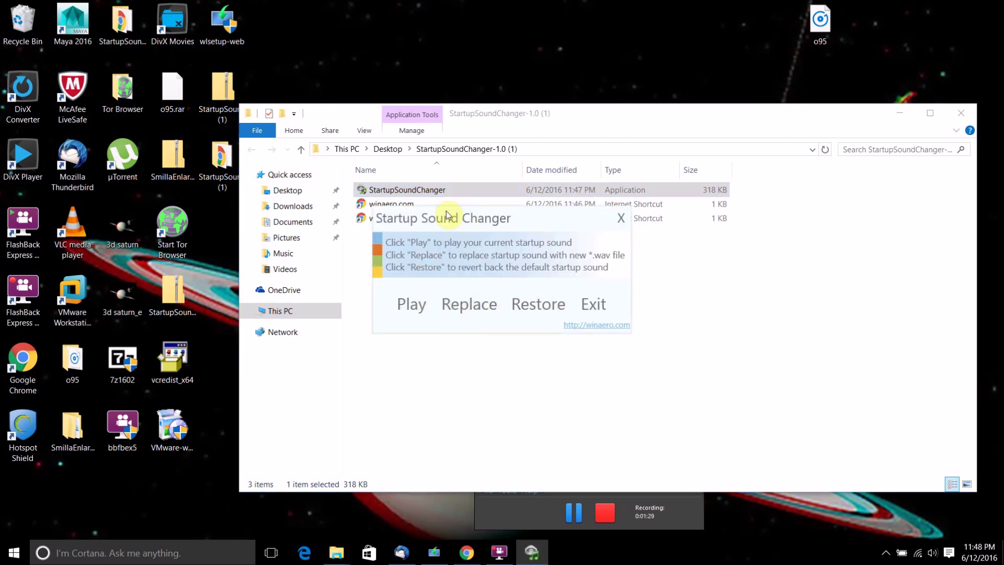
mouse_move(464, 221)
mouse_down()
mouse_move(464, 211)
mouse_move(477, 220)
mouse_up()
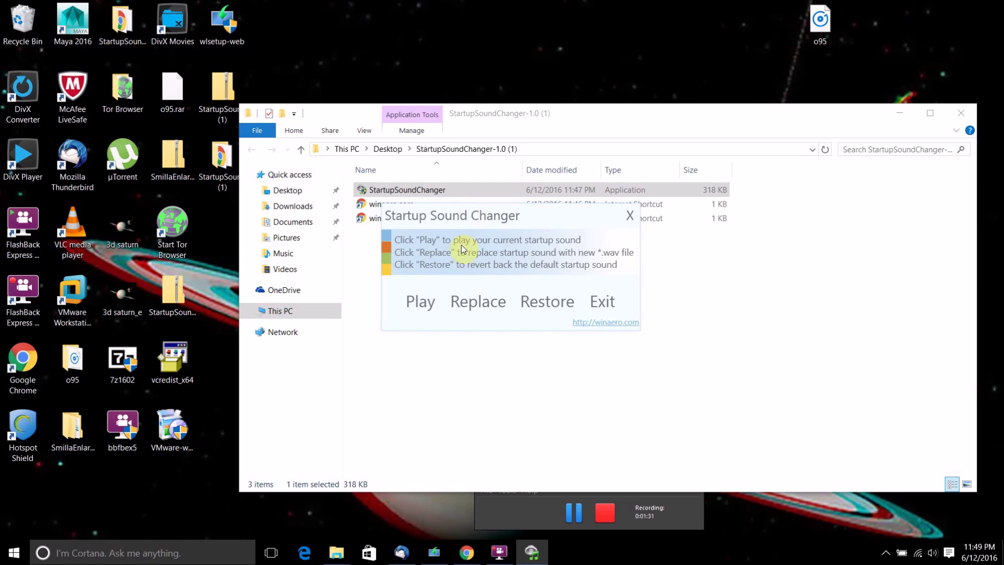
click(427, 302)
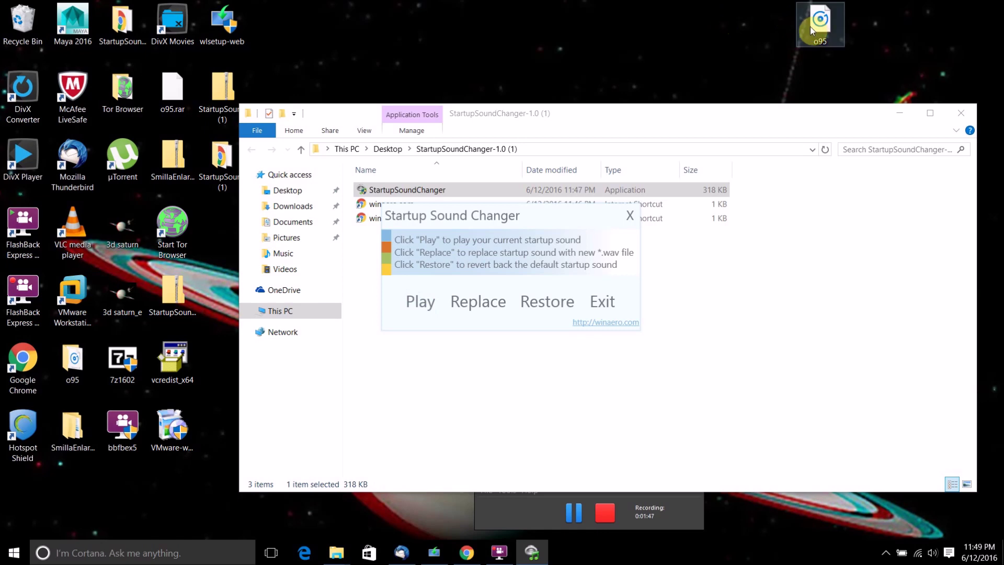
drag(811, 27, 752, 35)
double_click(752, 35)
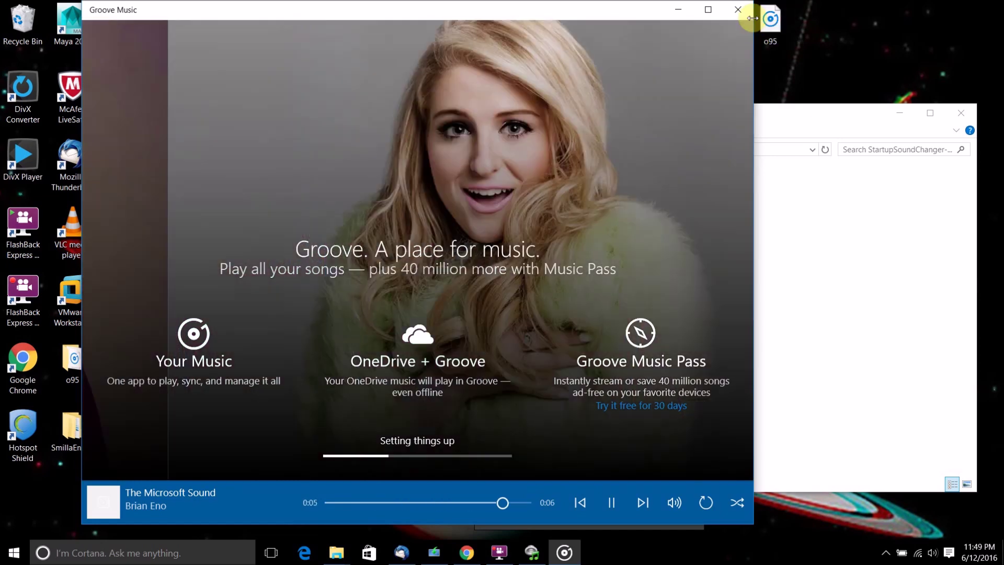
click(745, 15)
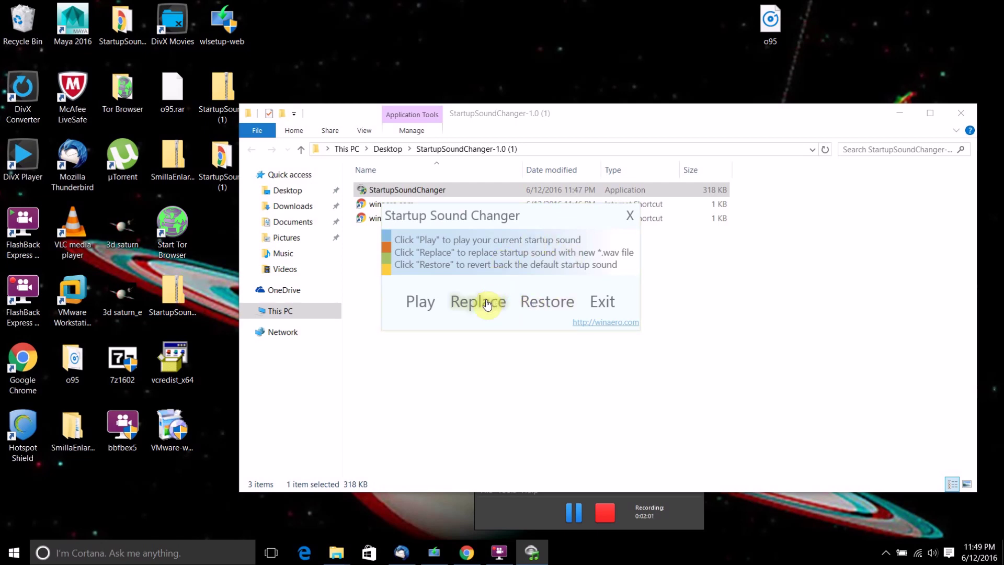
click(486, 301)
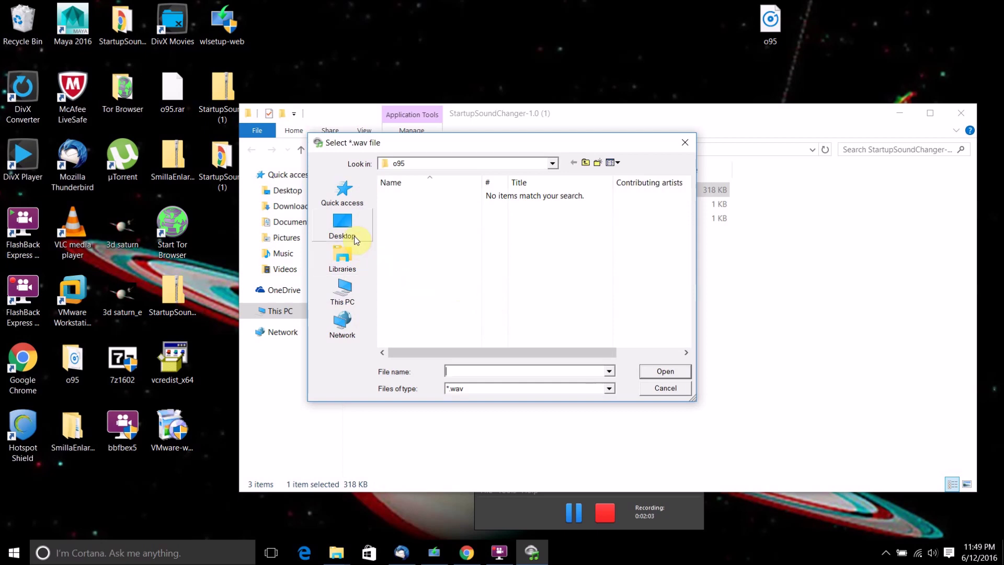
- Choose the o95 WAV file from the Desktop in the Select *.wav file dialog
click(345, 228)
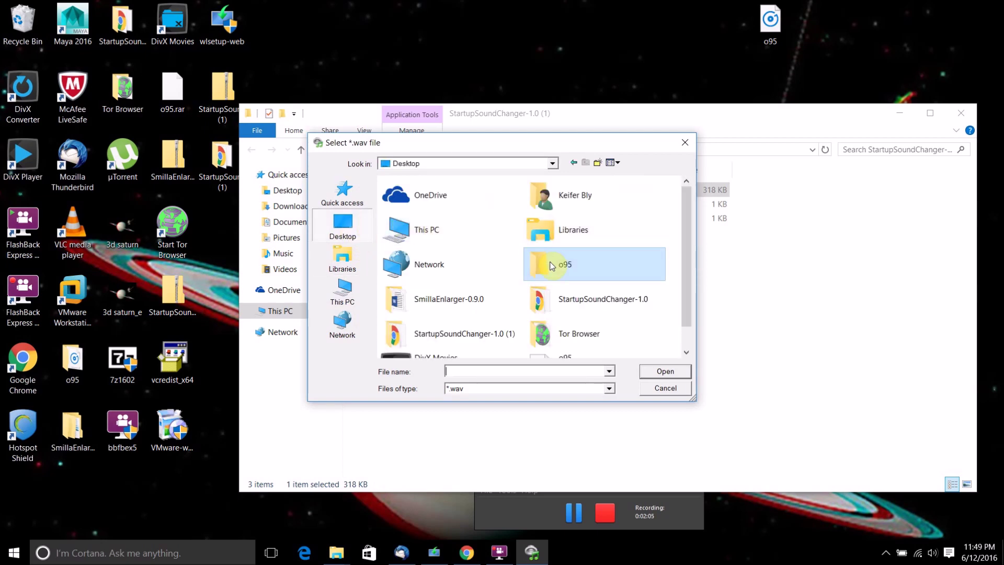
double_click(549, 264)
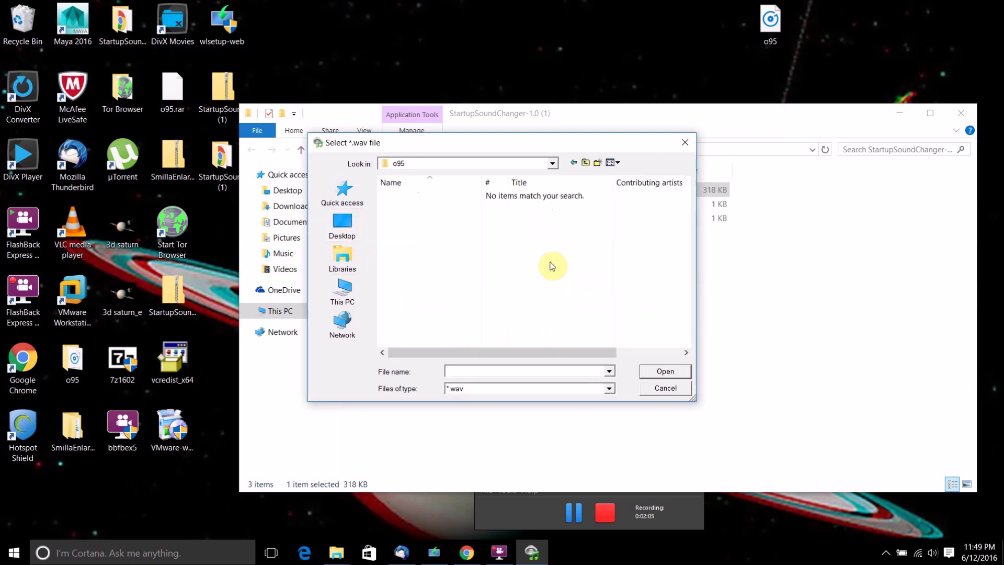
click(343, 222)
scroll(449, 272, down, 1)
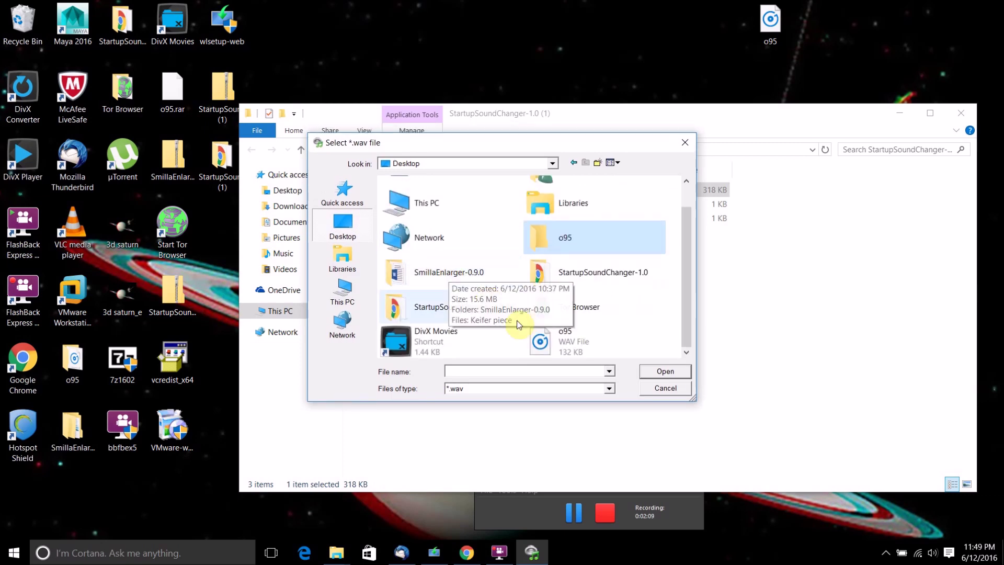
click(553, 350)
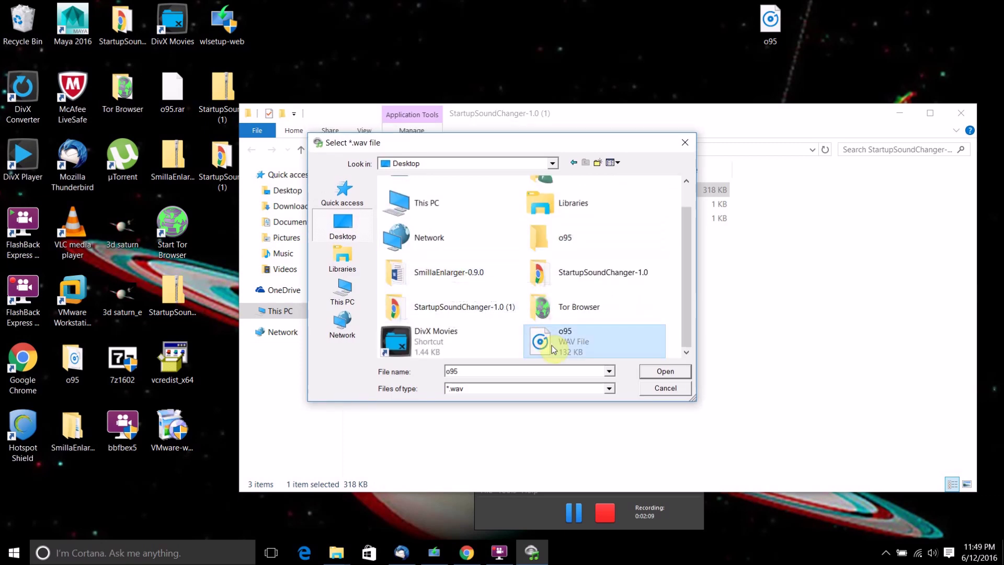
click(676, 373)
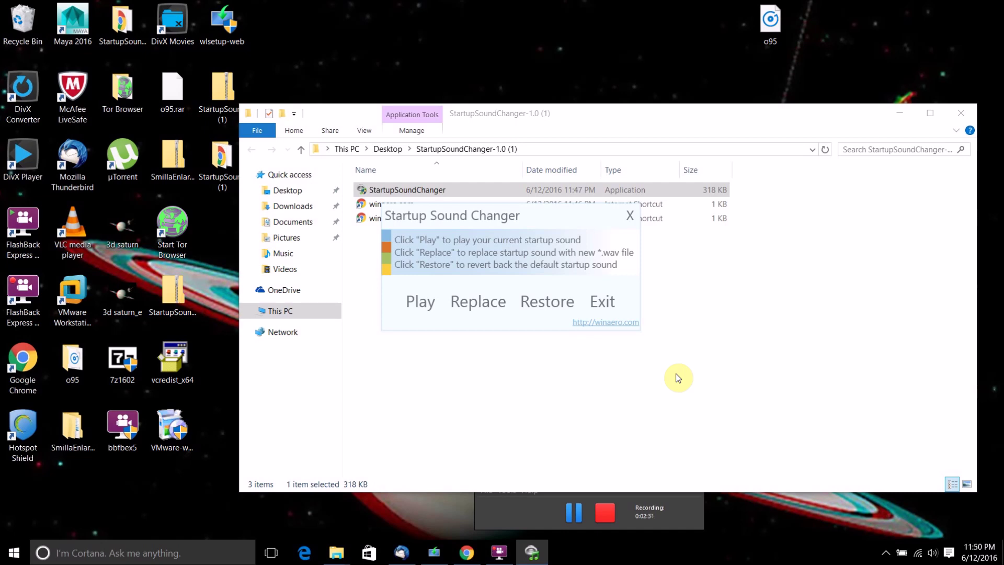
- Restore and play the default startup sound, then select o95 as the replacement again
click(550, 308)
click(425, 308)
click(537, 117)
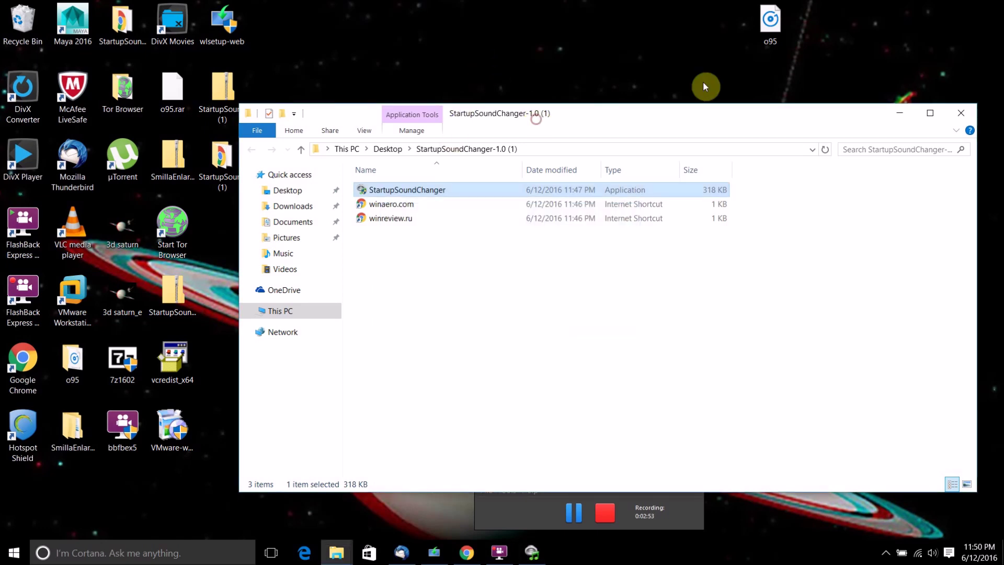
click(901, 113)
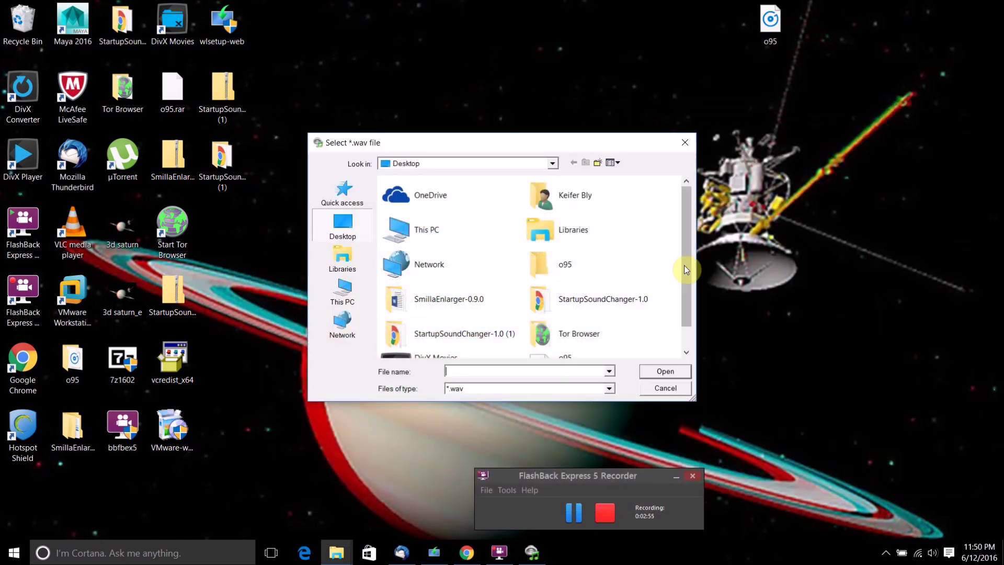
drag(684, 265, 646, 312)
click(598, 333)
click(666, 371)
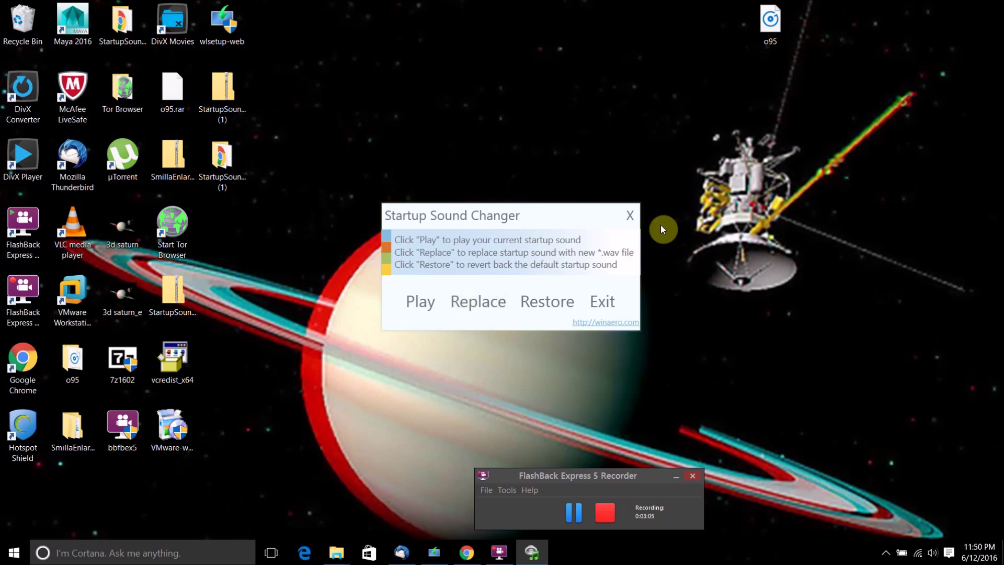
- Close Startup Sound Changer and briefly open the Sound control panel from Windows search
click(634, 219)
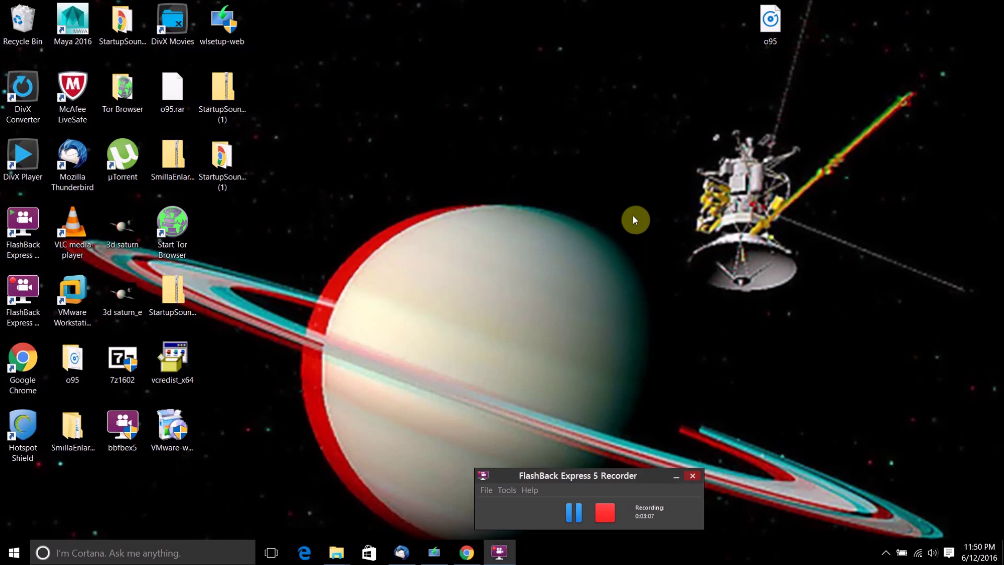
click(162, 553)
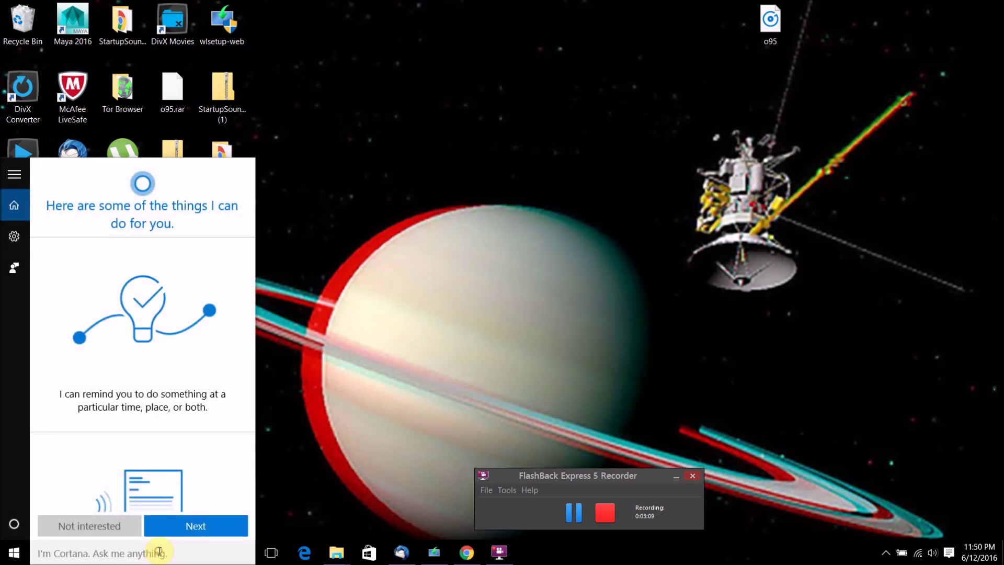
text(sou)
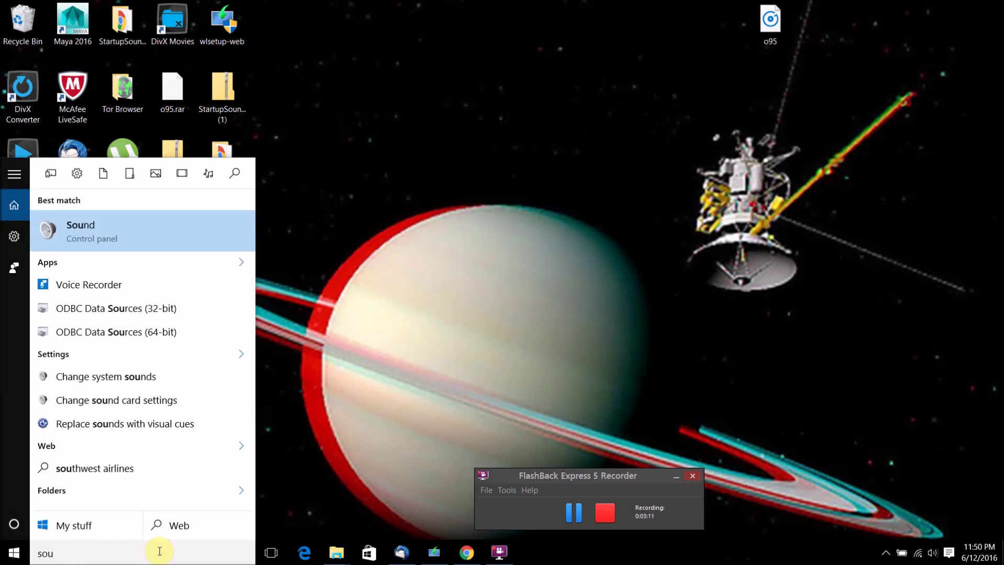
key(Return)
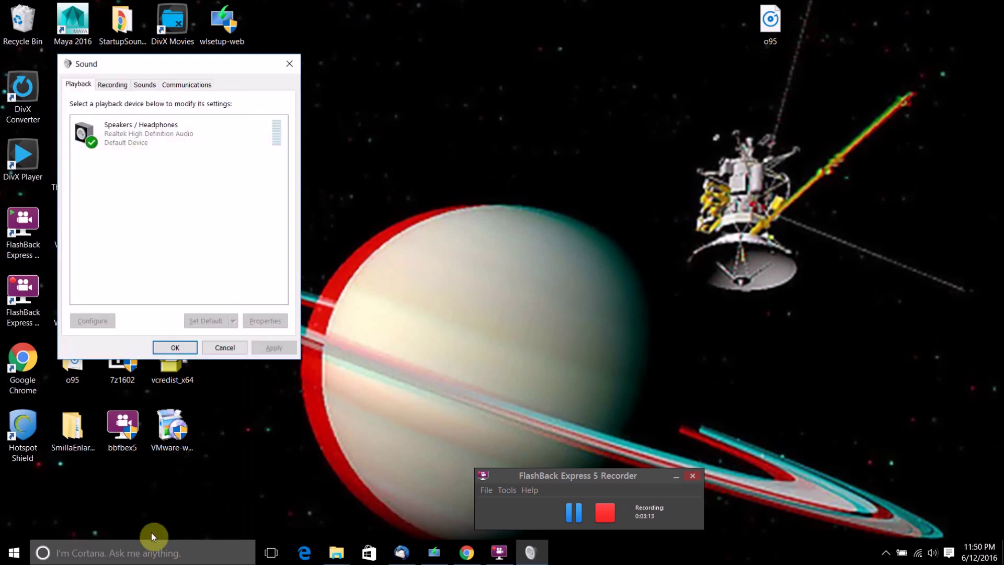
click(287, 68)
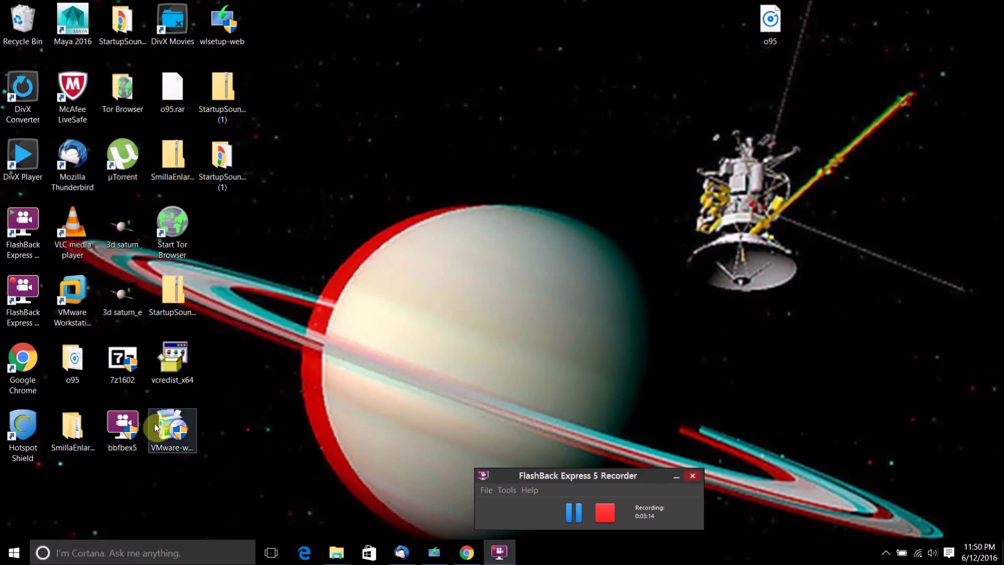
- Enable Play Windows Startup sound in Change system sounds, then apply and confirm with OK
click(126, 549)
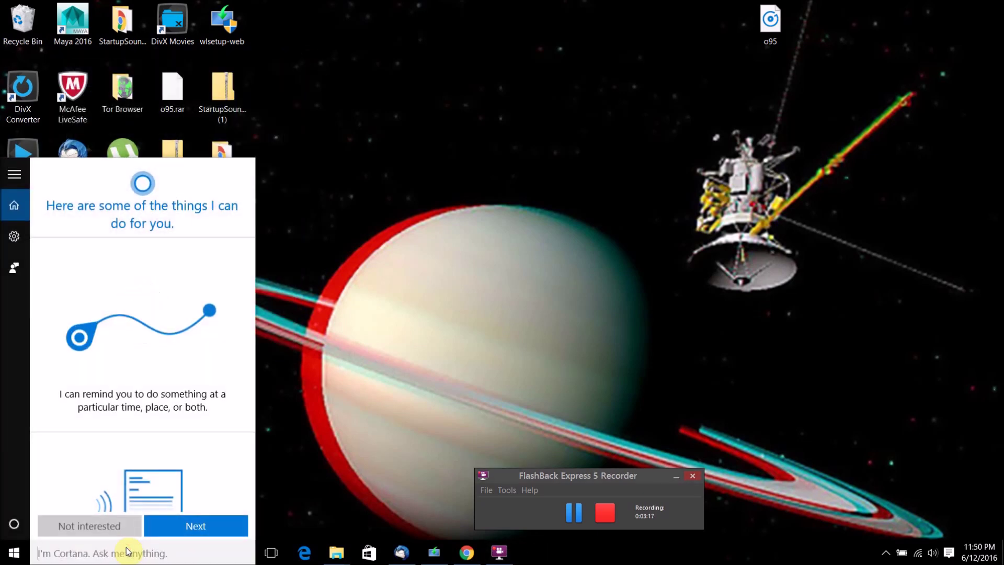
text(sou)
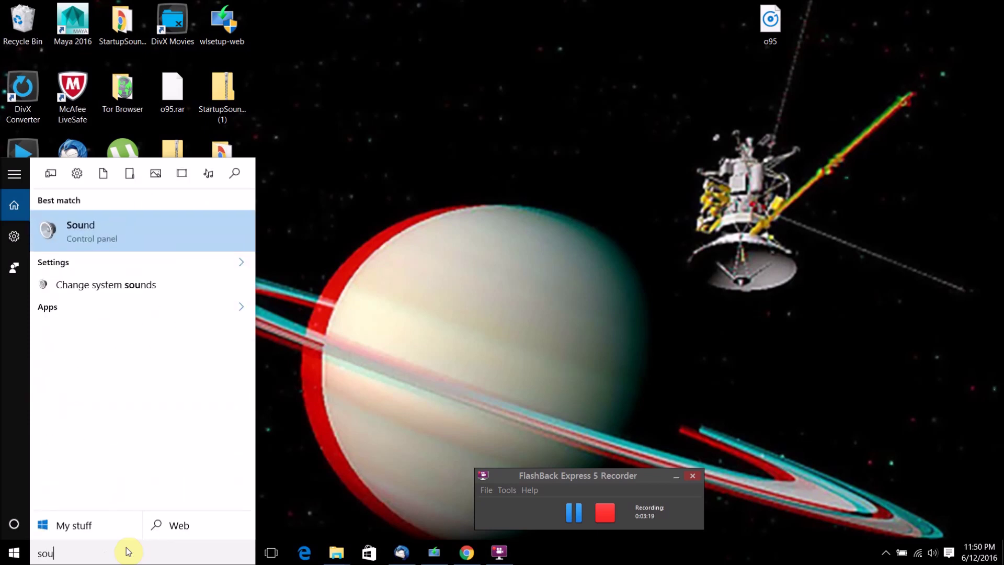
text(nds)
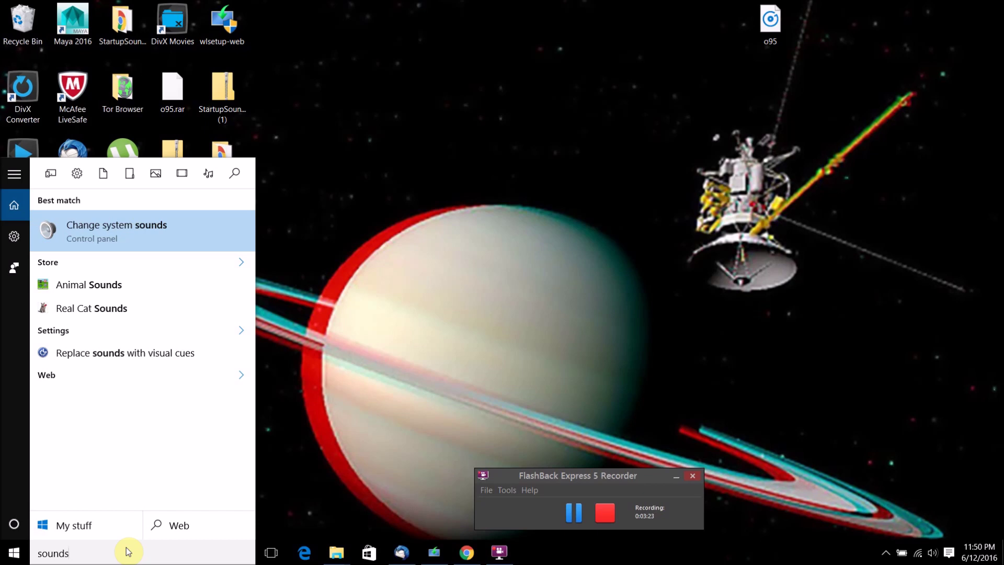
key(Escape)
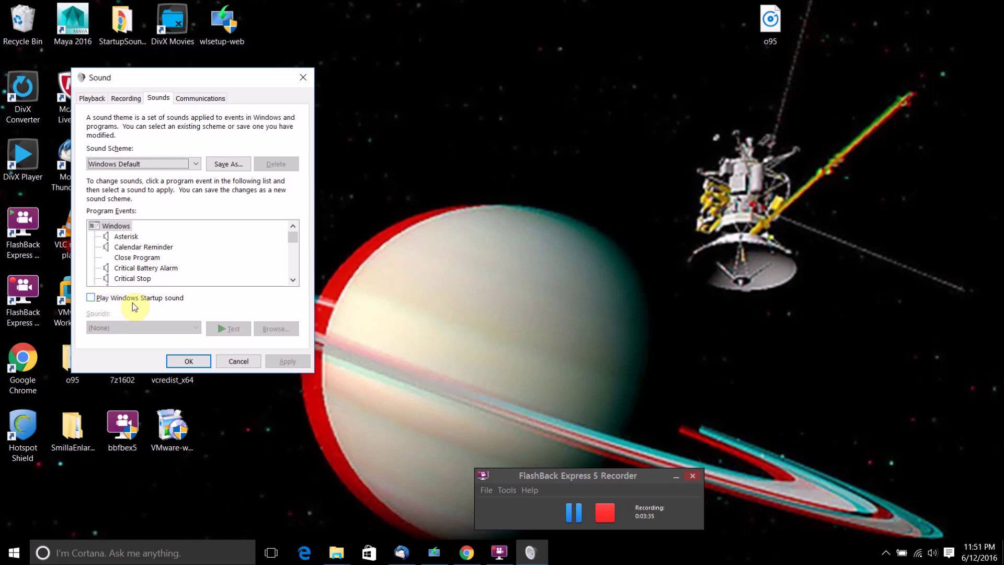
click(92, 300)
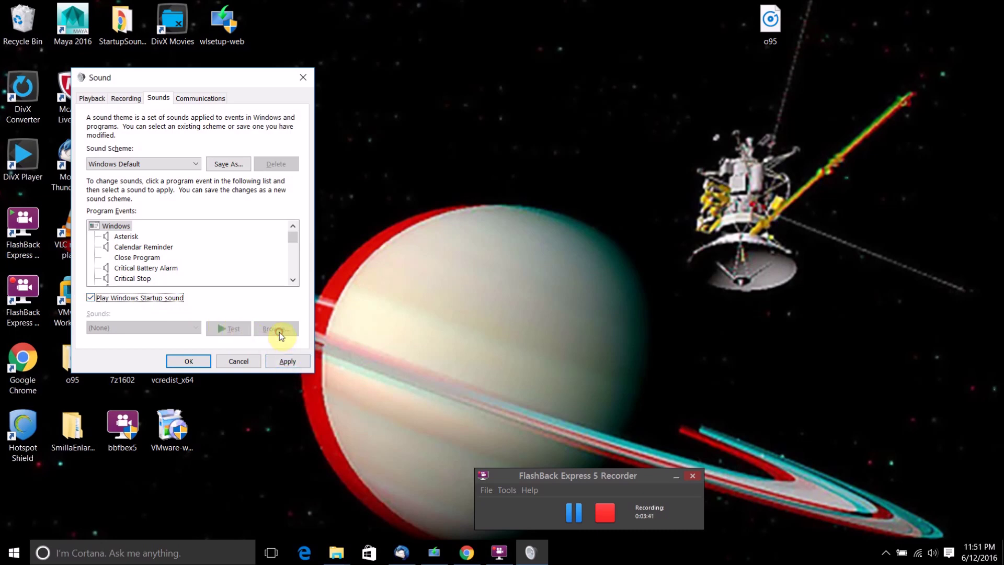
click(277, 361)
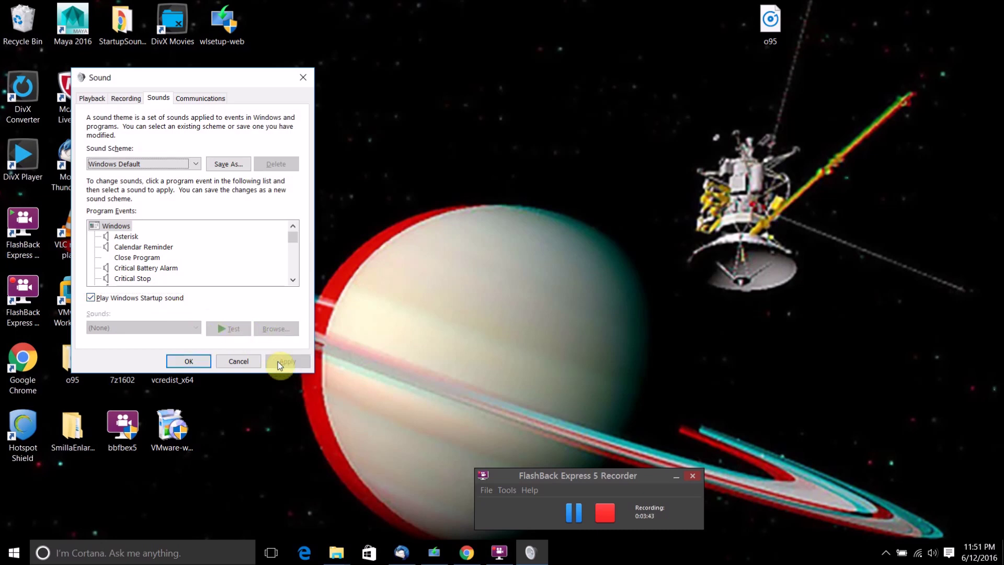
click(197, 361)
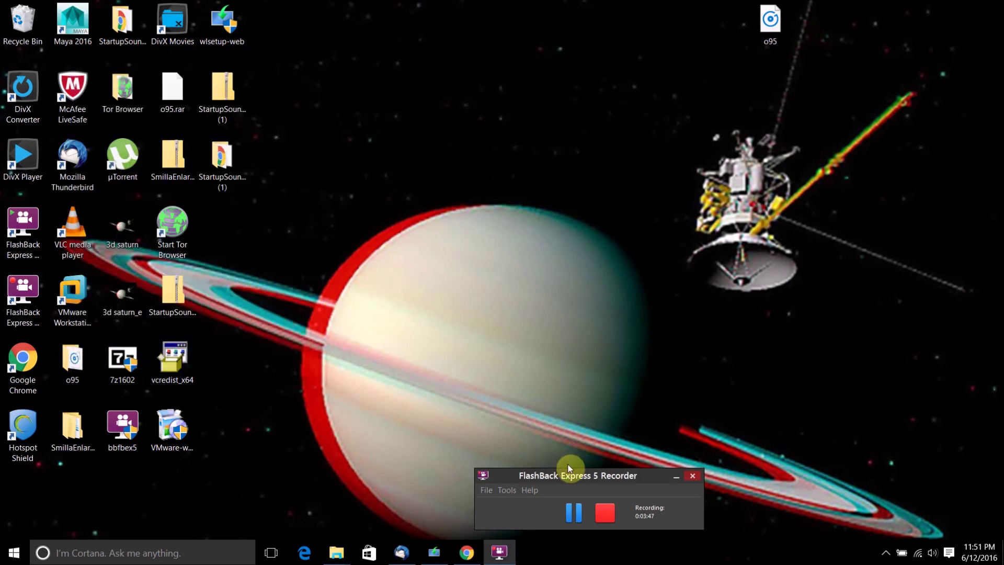
drag(570, 469, 432, 226)
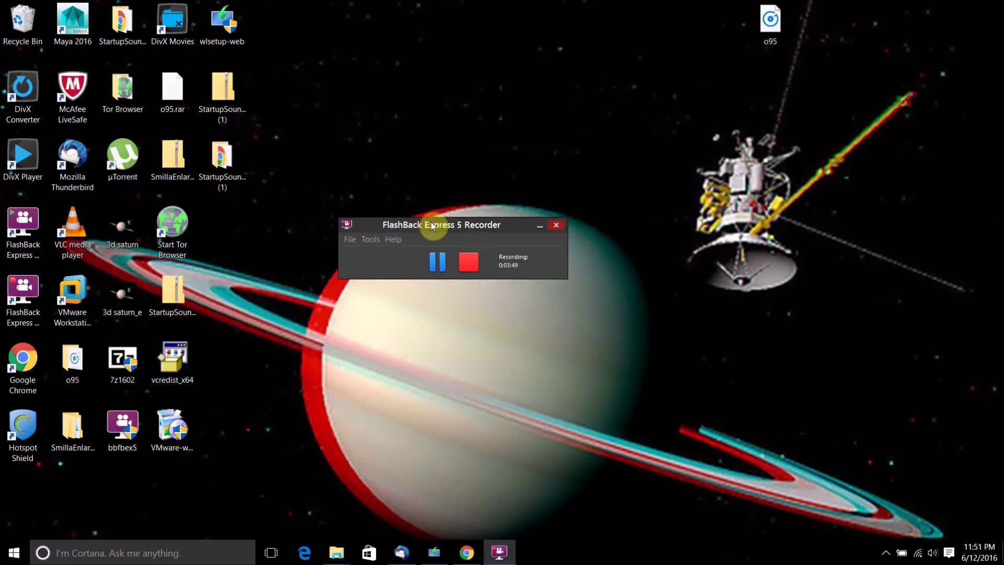